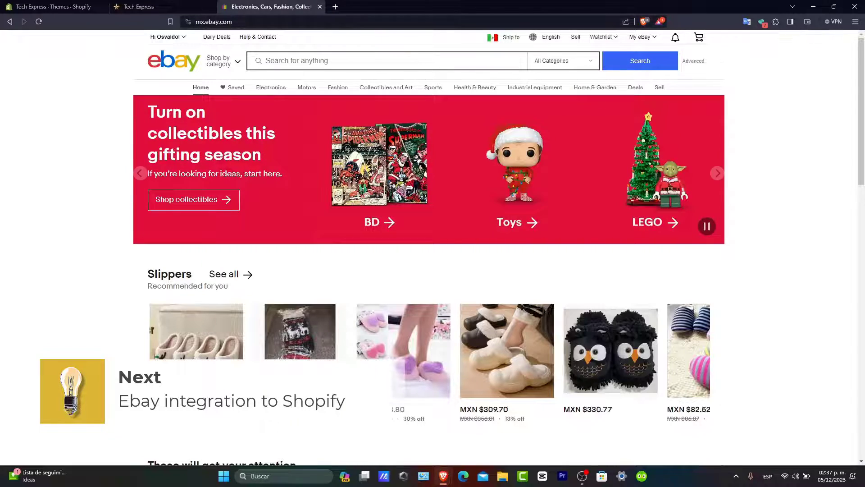
pyautogui.scroll(-3, 433, 243)
pyautogui.scroll(-3, 586, 275)
pyautogui.scroll(-3, 586, 275)
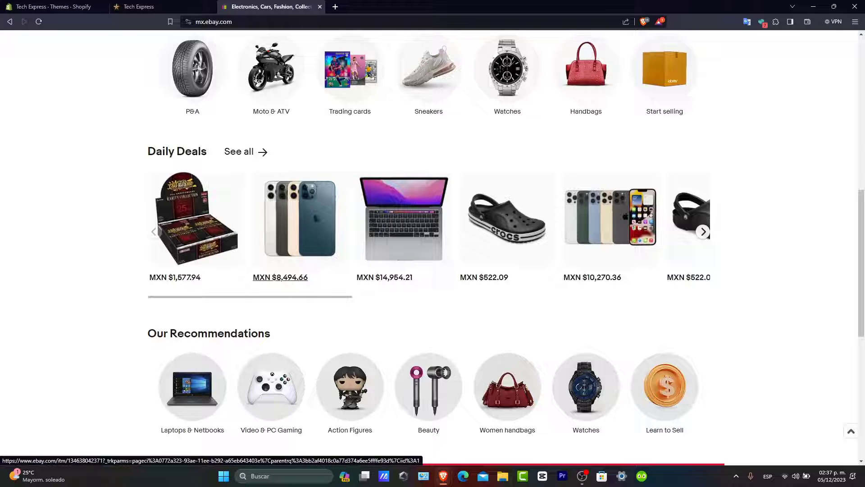
# Step: Switch to the Shopify admin, search the app store for "ebay" and open Shopify Marketplace Connect
pyautogui.click(53, 7)
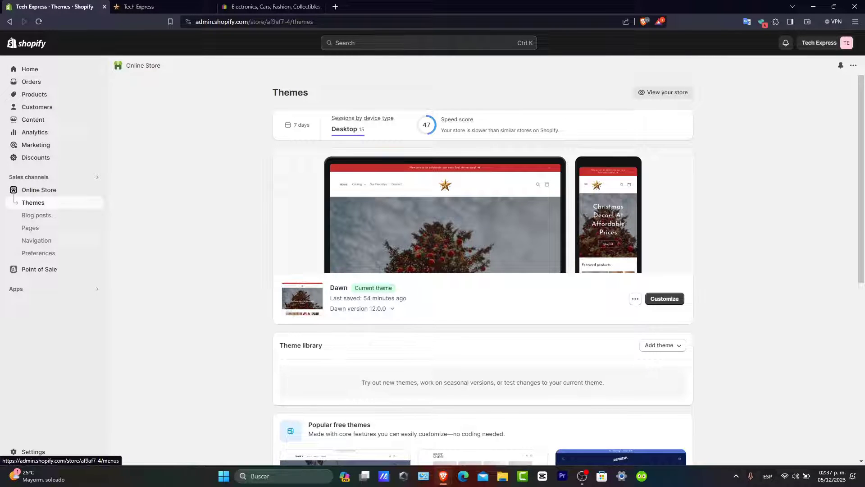
pyautogui.click(428, 43)
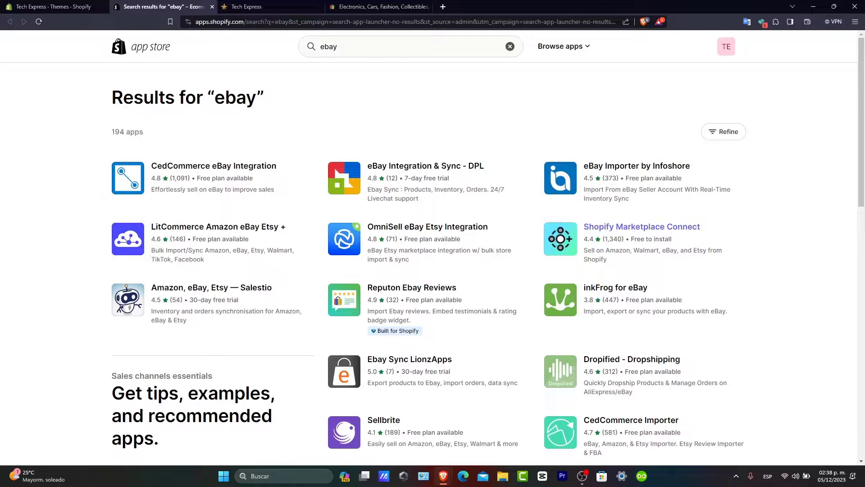
pyautogui.click(641, 227)
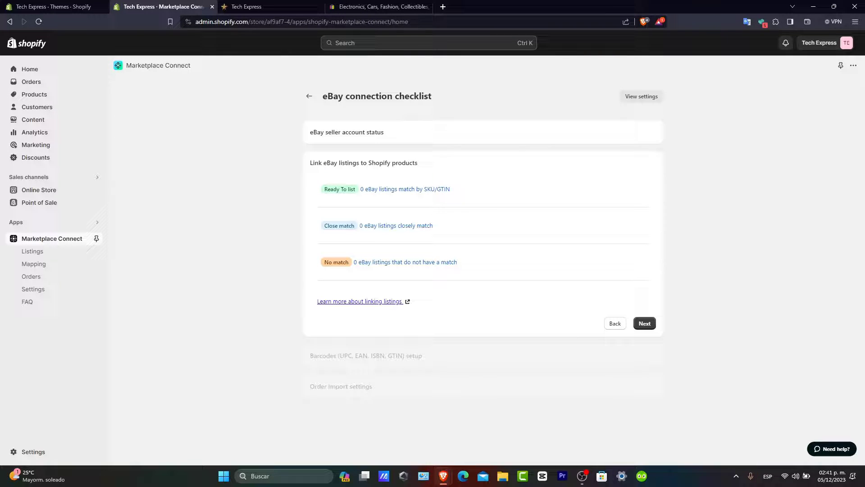
# Step: Continue past linking eBay listings to Shopify products and save the barcode setup with the attribute Edit in Marketplace Connect
pyautogui.moveTo(347, 163); pyautogui.dragTo(413, 163)
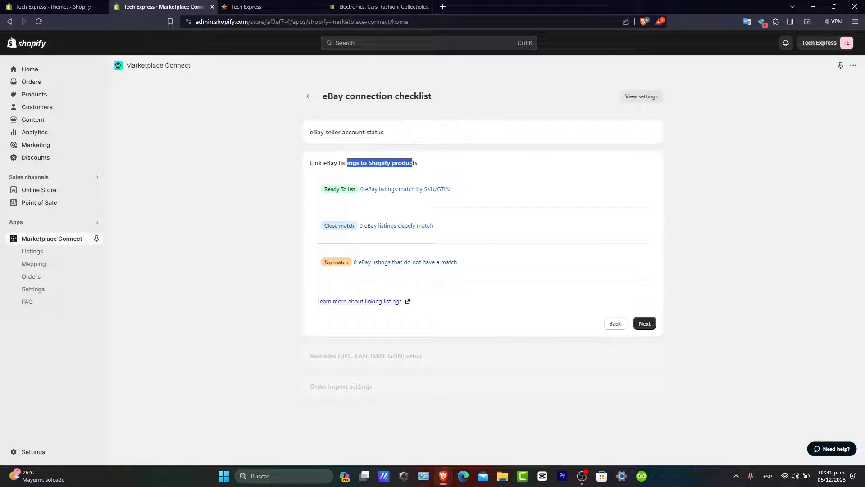
pyautogui.click(645, 323)
pyautogui.click(483, 222)
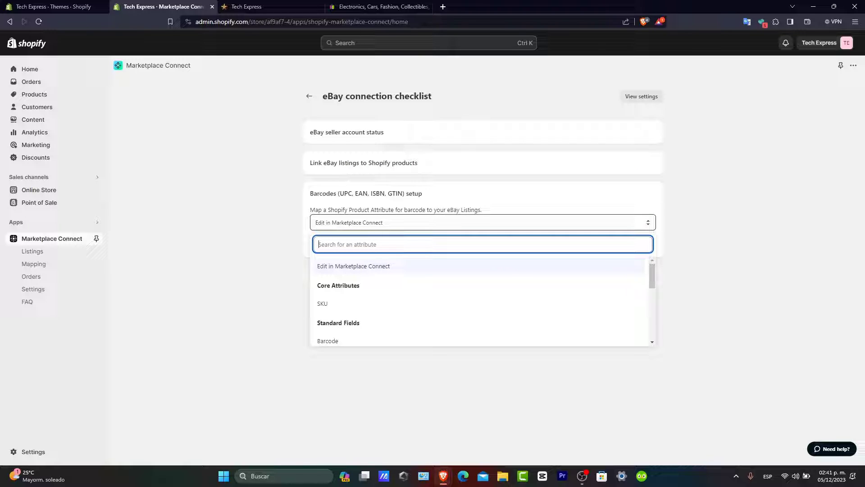
pyautogui.scroll(-10, 480, 302)
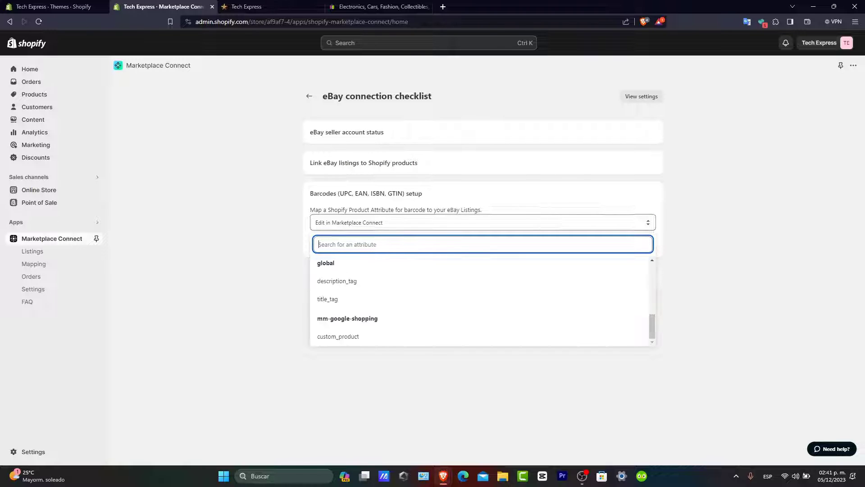
pyautogui.click(527, 194)
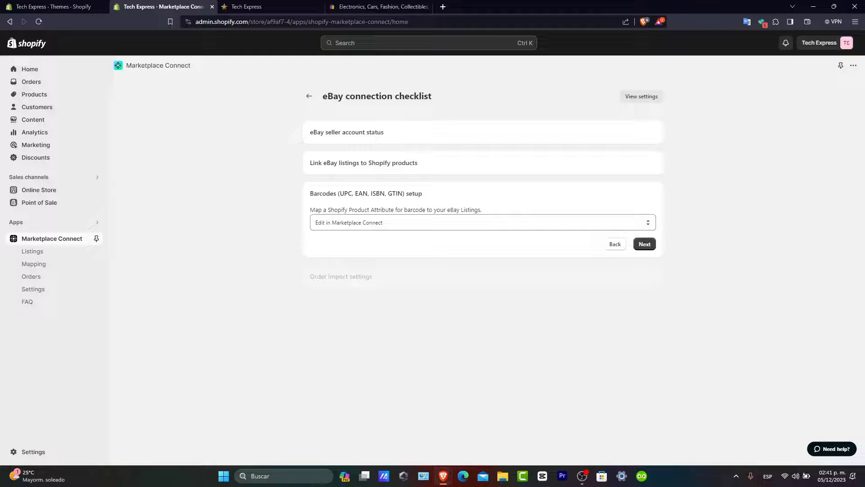
pyautogui.click(644, 244)
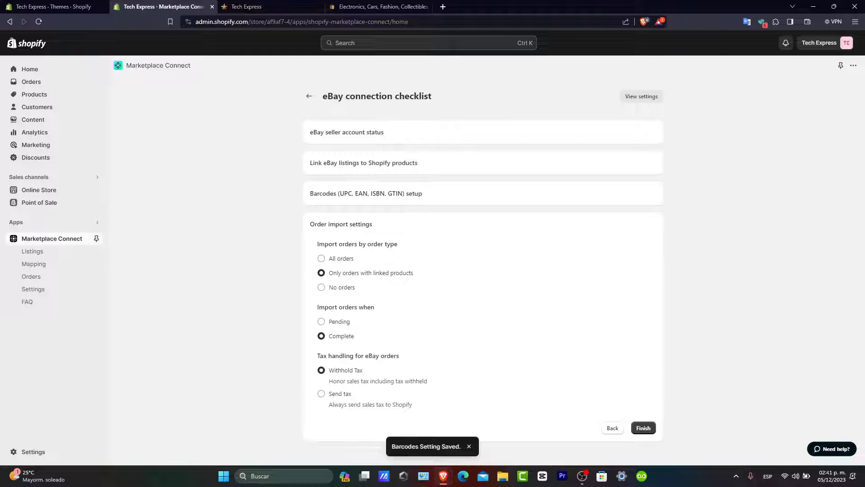
# Step: Set the order import type to All orders and finish the eBay connection checklist
pyautogui.click(321, 258)
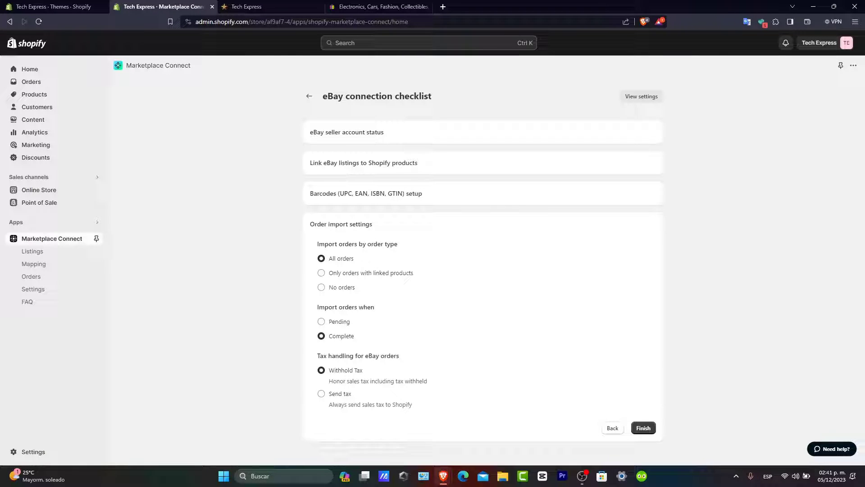
pyautogui.click(644, 428)
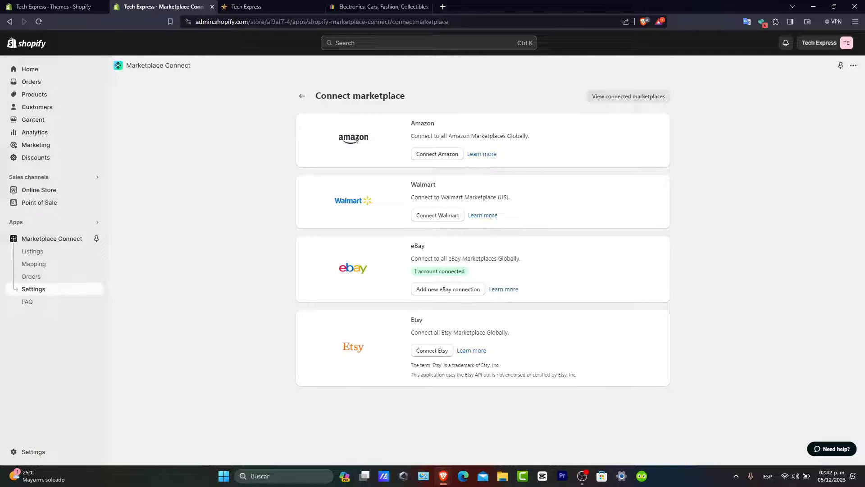
# Step: Open the bulk editor for the eBay listings in Marketplace Connect with the 2ft Mini Christmas Tree product selected
pyautogui.click(302, 96)
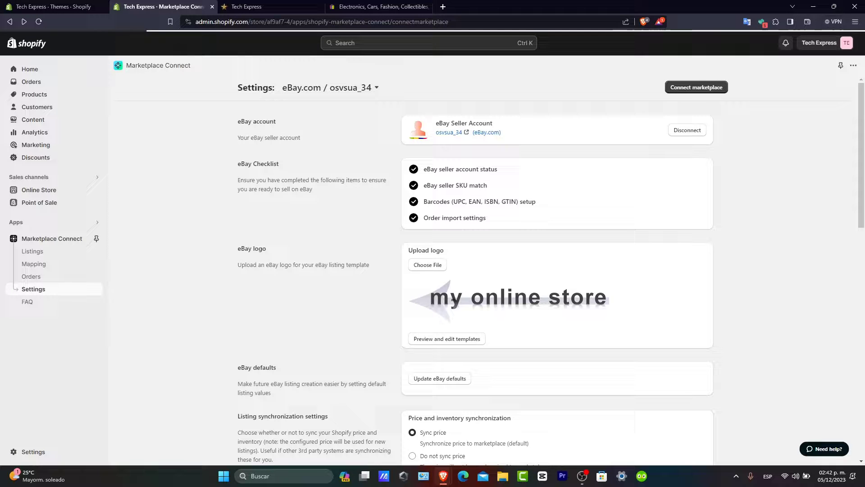
pyautogui.click(50, 238)
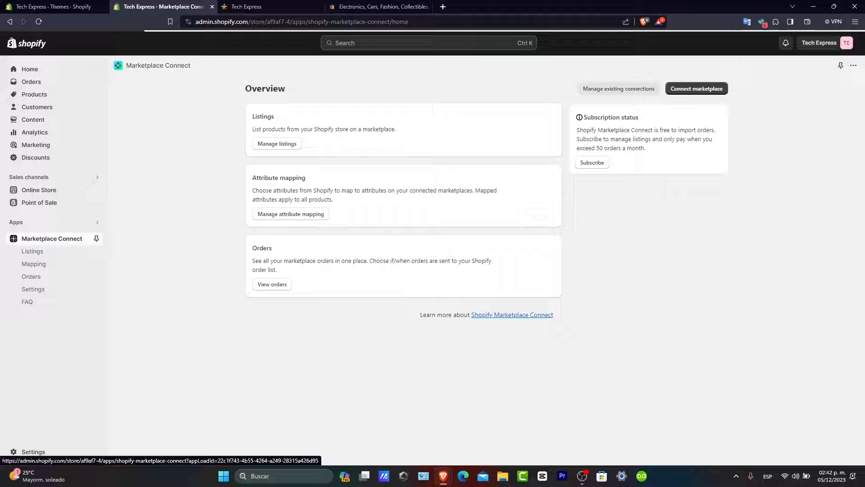
pyautogui.click(277, 144)
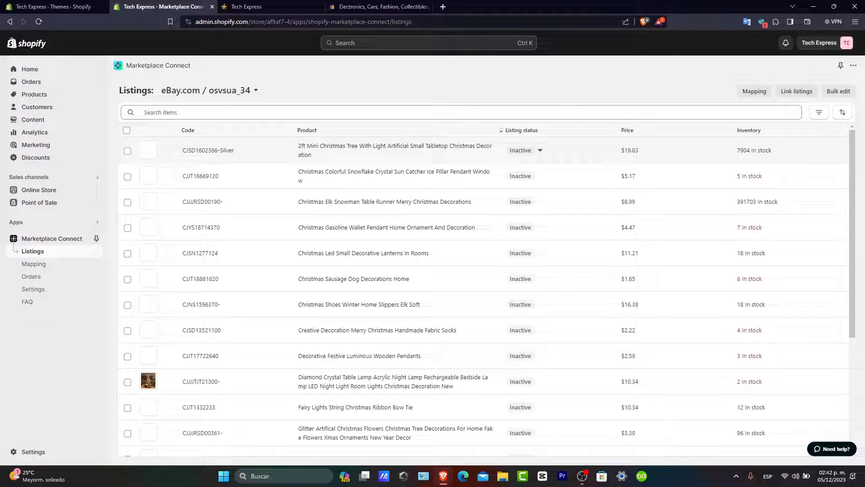
pyautogui.click(128, 151)
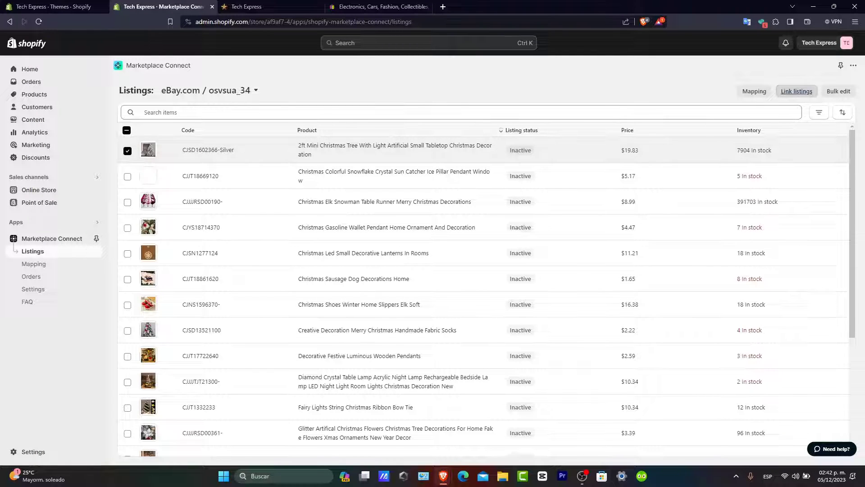
pyautogui.click(838, 91)
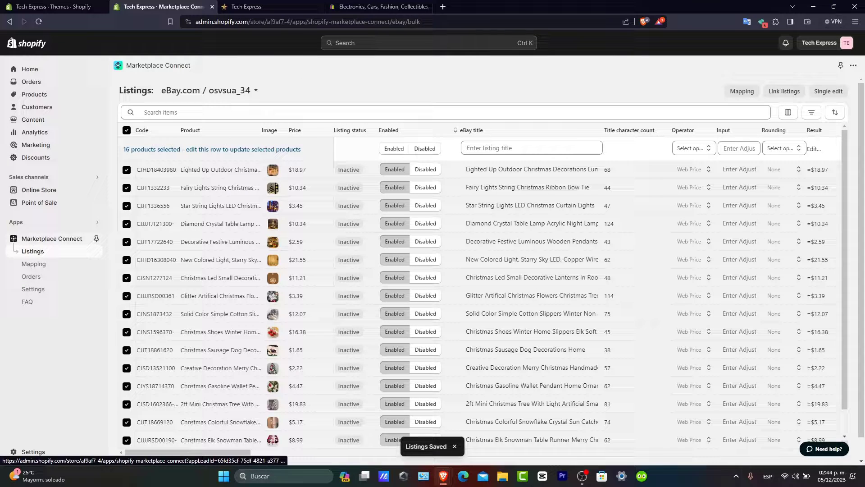
# Step: Return to the eBay listings through the Marketplace Connect overview and check the 2ft Mini Christmas Tree's offer status
pyautogui.click(52, 238)
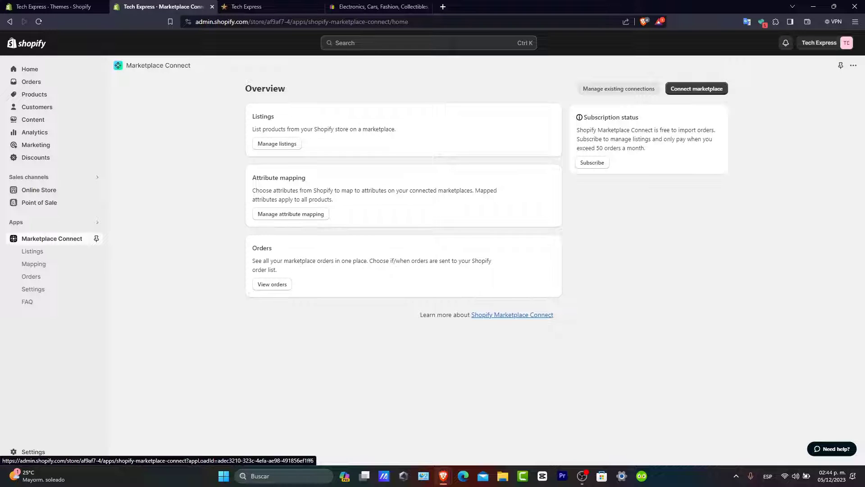
pyautogui.click(277, 143)
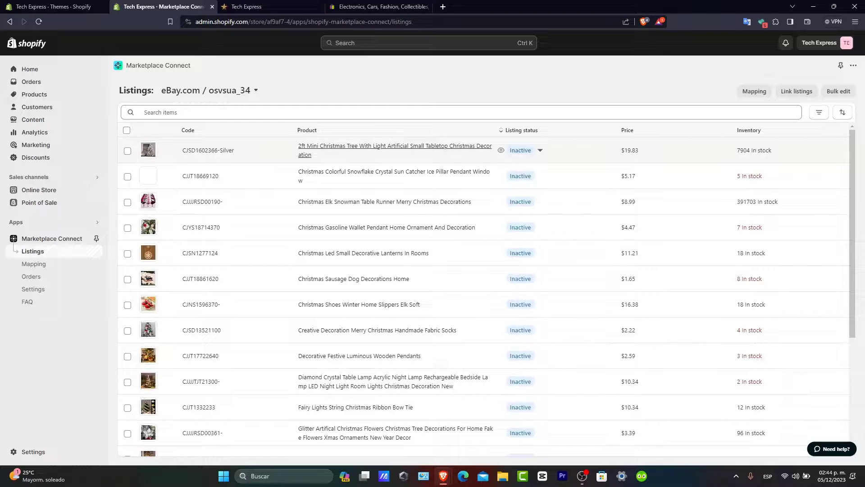
pyautogui.click(540, 150)
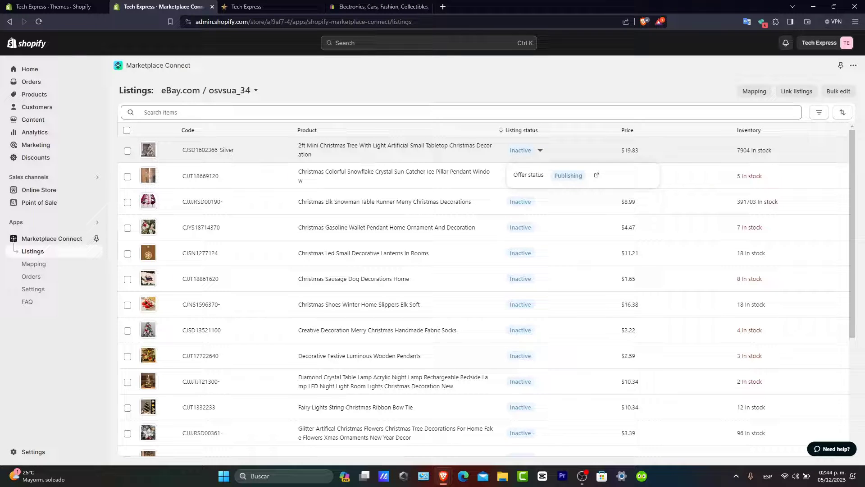
# Step: Switch to eBay, open its selling section and review the account's personal information page
pyautogui.click(379, 6)
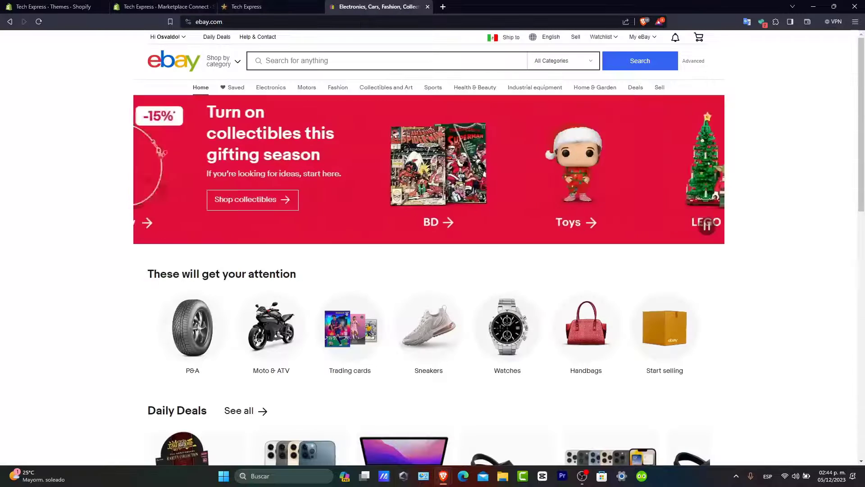
pyautogui.click(575, 37)
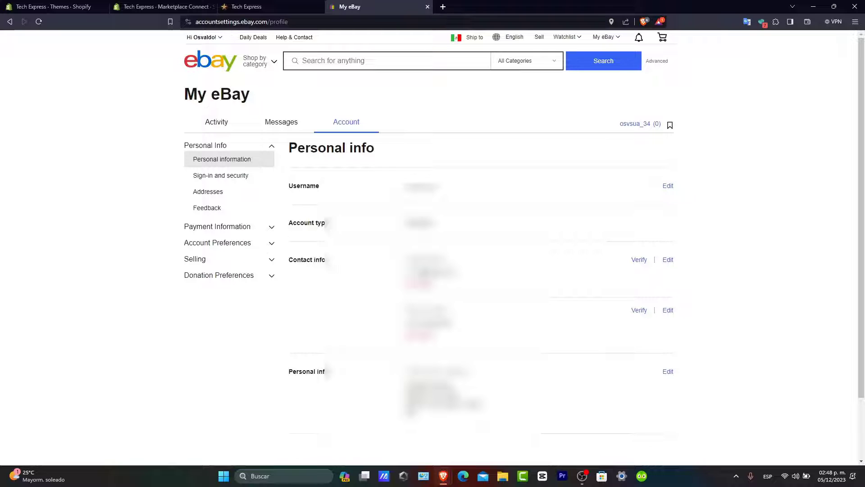
pyautogui.scroll(-2, 433, 248)
pyautogui.scroll(2, 433, 248)
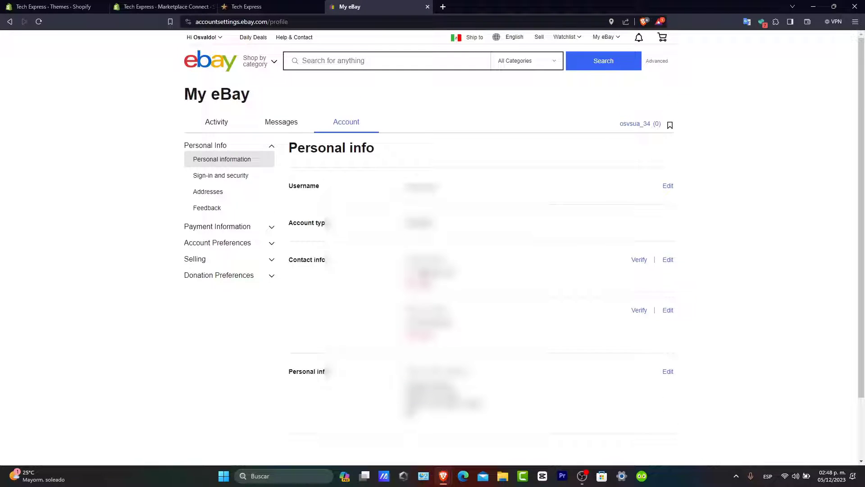
# Step: Open the My eBay selling overview and examine the selling promotion for free monthly listings
pyautogui.click(606, 37)
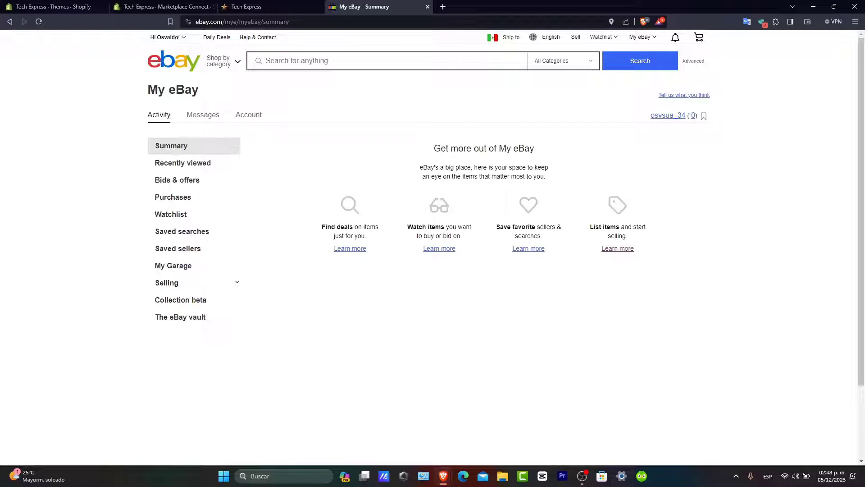
pyautogui.click(175, 300)
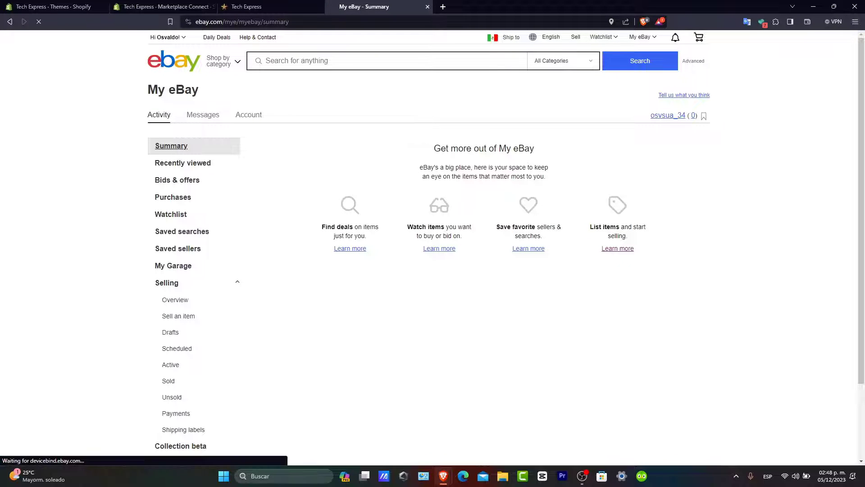
pyautogui.scroll(-10, 479, 248)
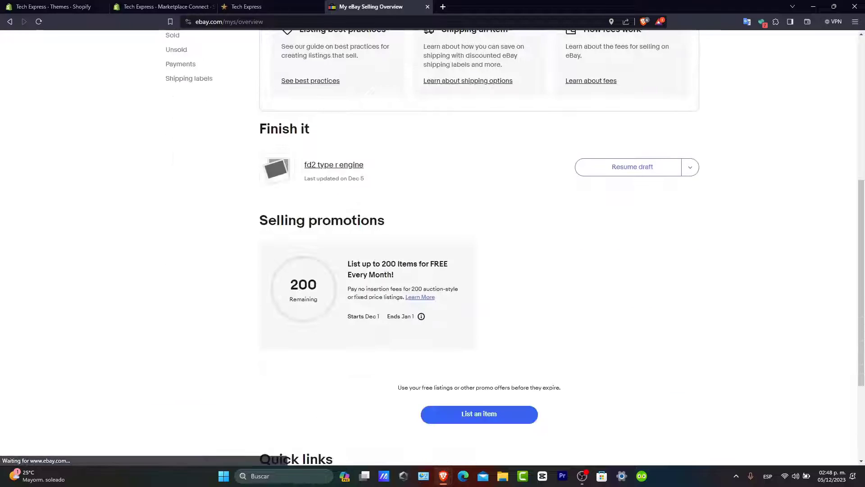
pyautogui.scroll(3, 479, 248)
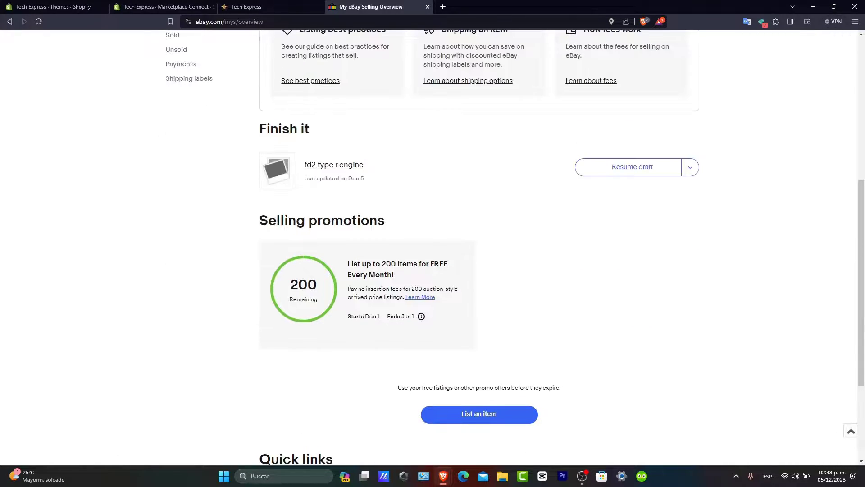
pyautogui.moveTo(366, 264); pyautogui.dragTo(394, 274)
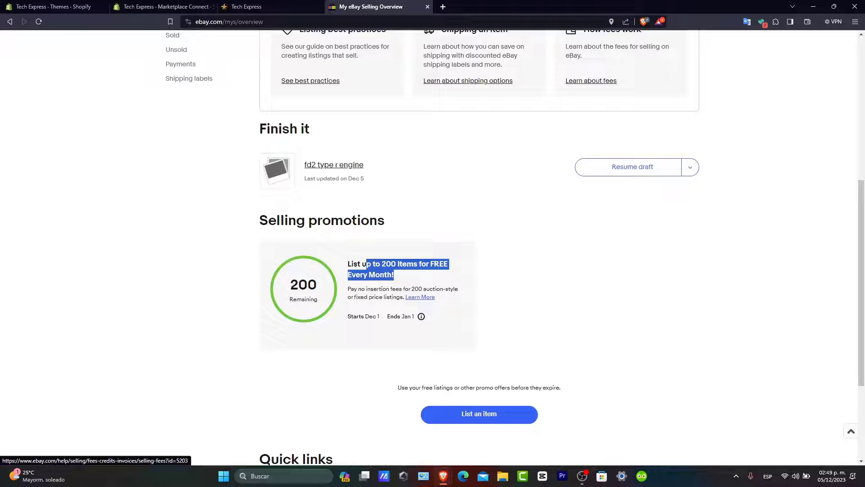
# Step: Switch back to Marketplace Connect in Shopify and review the listing statuses of the eBay products
pyautogui.click(164, 7)
pyautogui.click(59, 6)
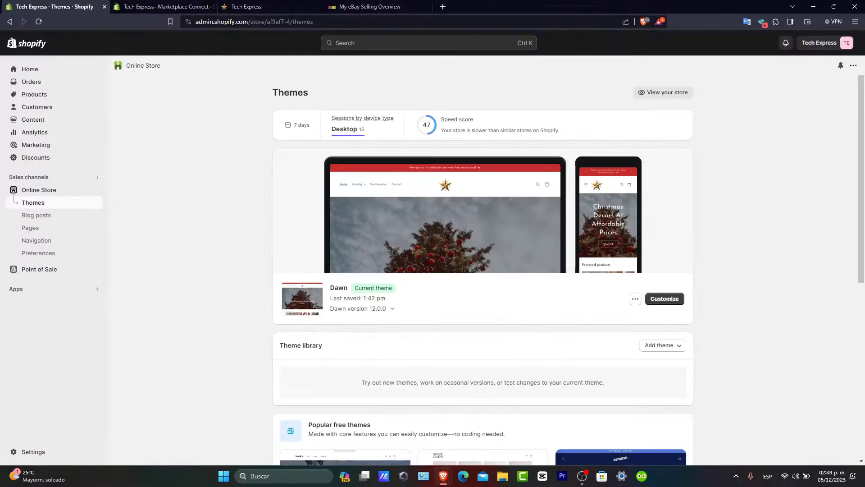
pyautogui.click(162, 6)
pyautogui.scroll(-5, 522, 293)
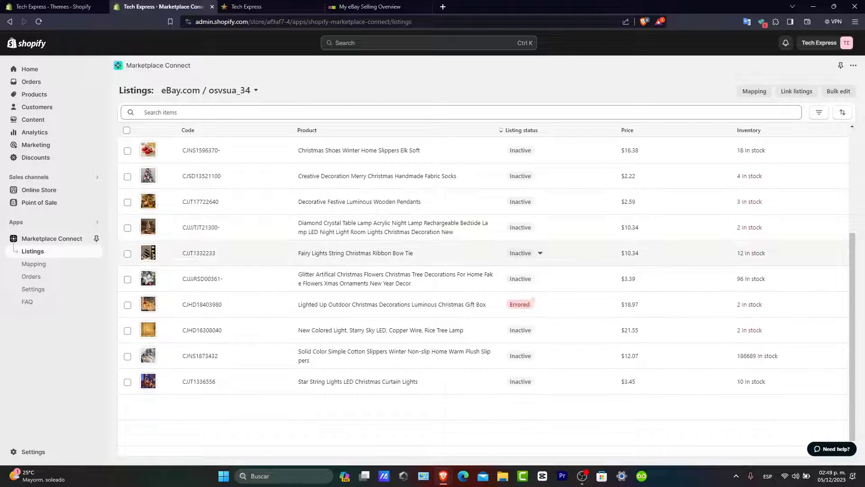